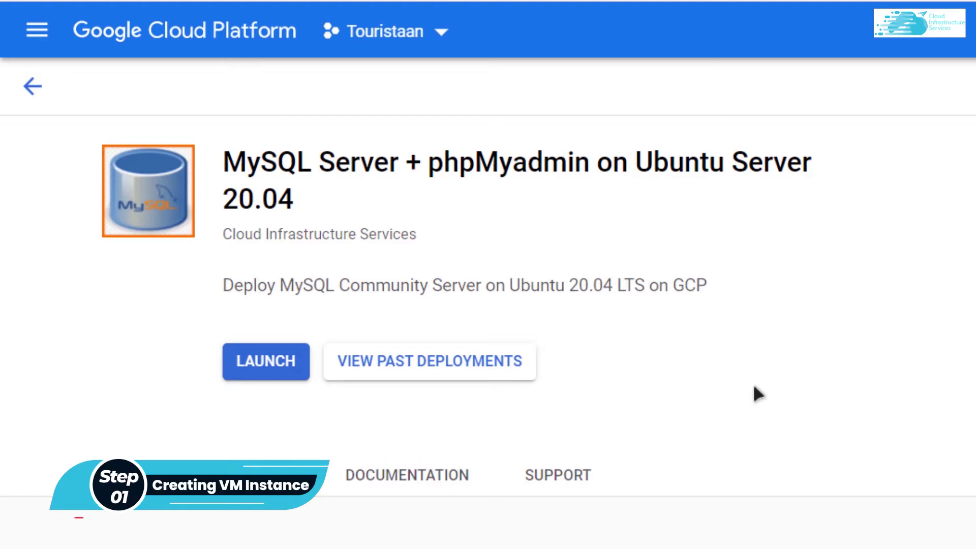
# Configure the MySQL Server + phpMyAdmin deployment, accept the terms of service, and deploy it.
pyautogui.click(266, 362)
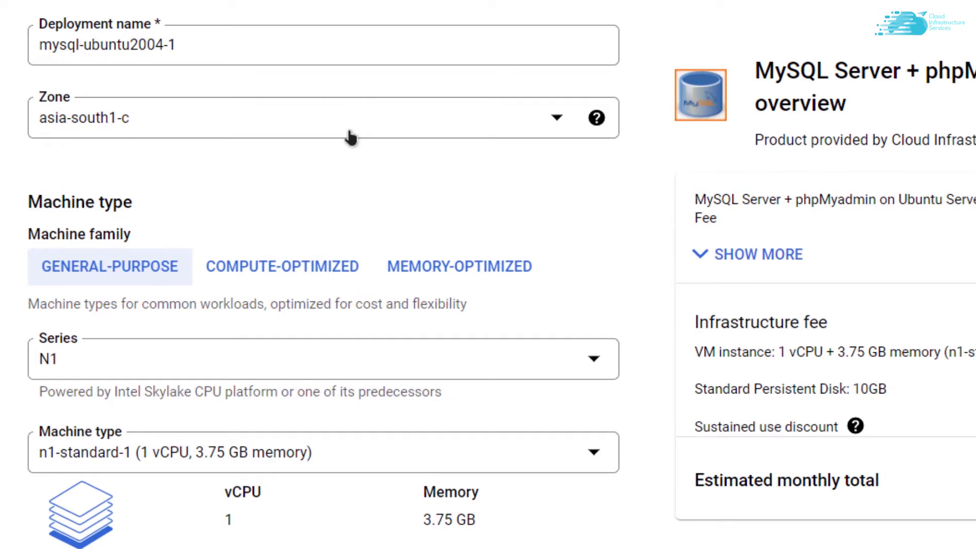
pyautogui.scroll(-4, 349, 144)
pyautogui.scroll(-1, 306, 191)
pyautogui.scroll(-1, 244, 234)
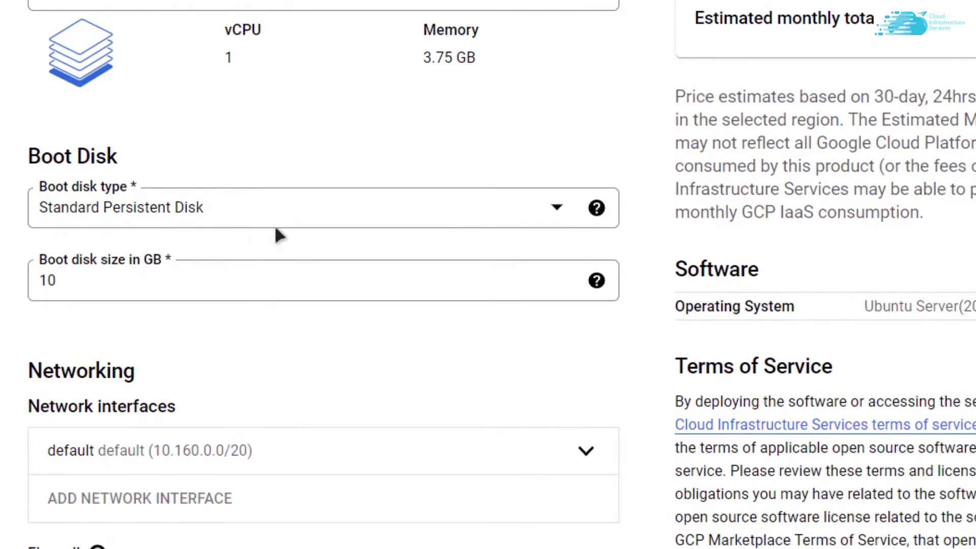
pyautogui.scroll(-4, 338, 264)
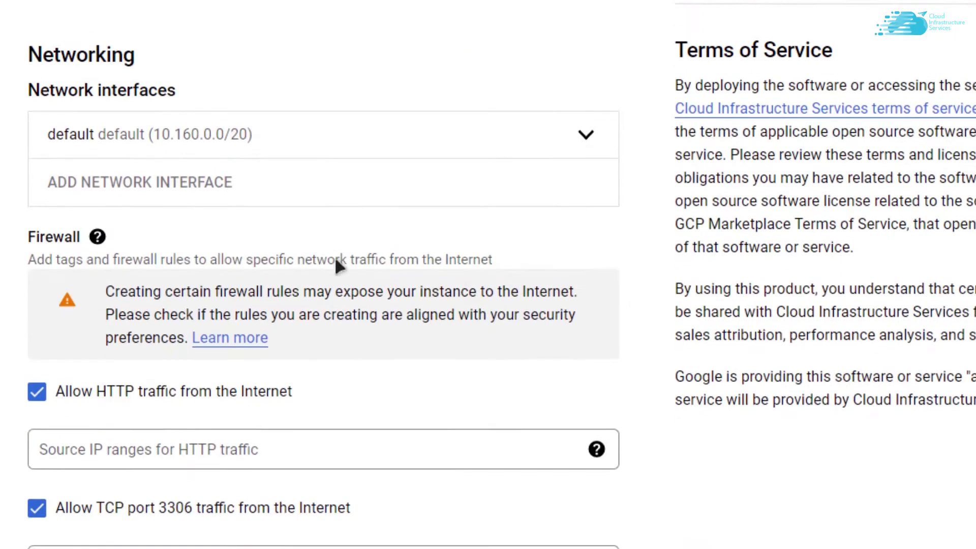
pyautogui.scroll(-1, 338, 264)
pyautogui.scroll(-2, 331, 240)
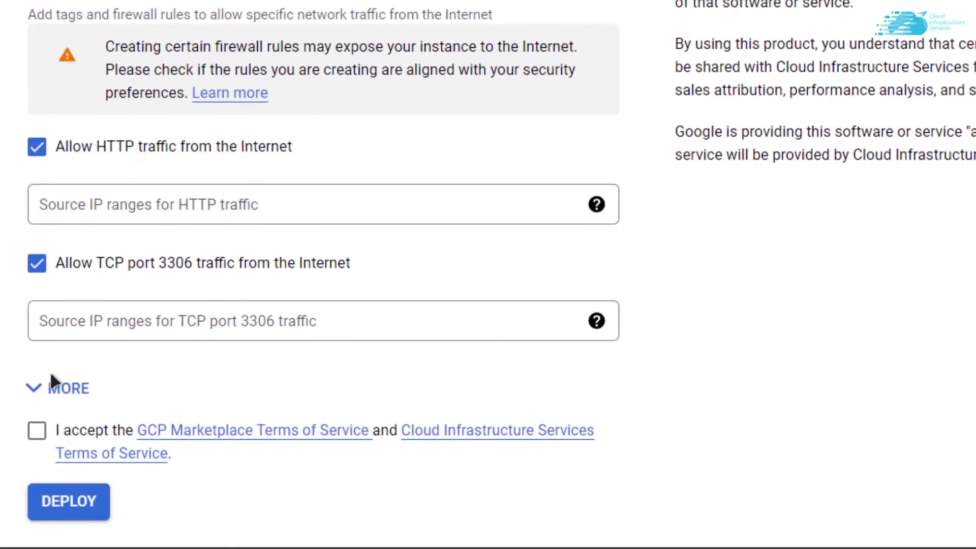
pyautogui.click(37, 435)
pyautogui.click(69, 505)
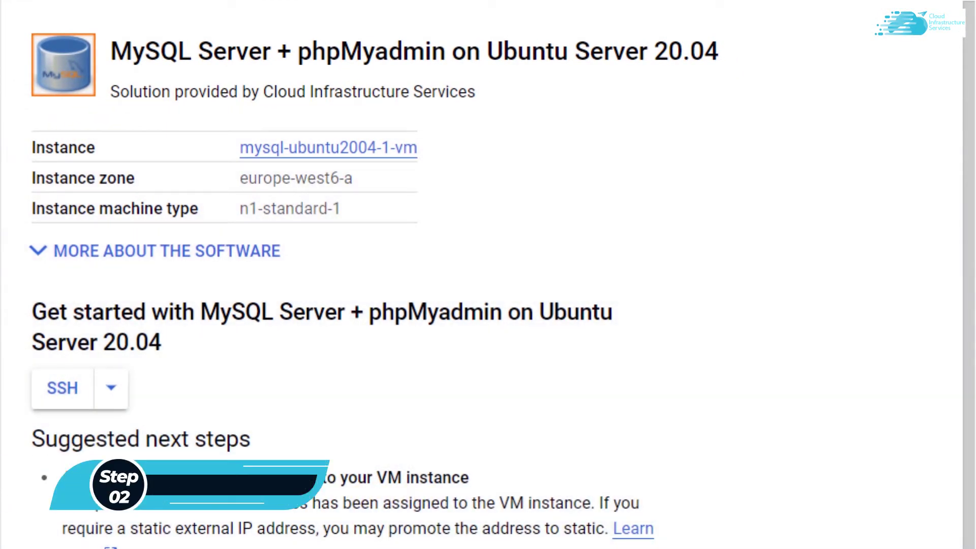
# In an SSH session, run mysql_secure_installation with LOW password validation and set the root password.
pyautogui.click(63, 391)
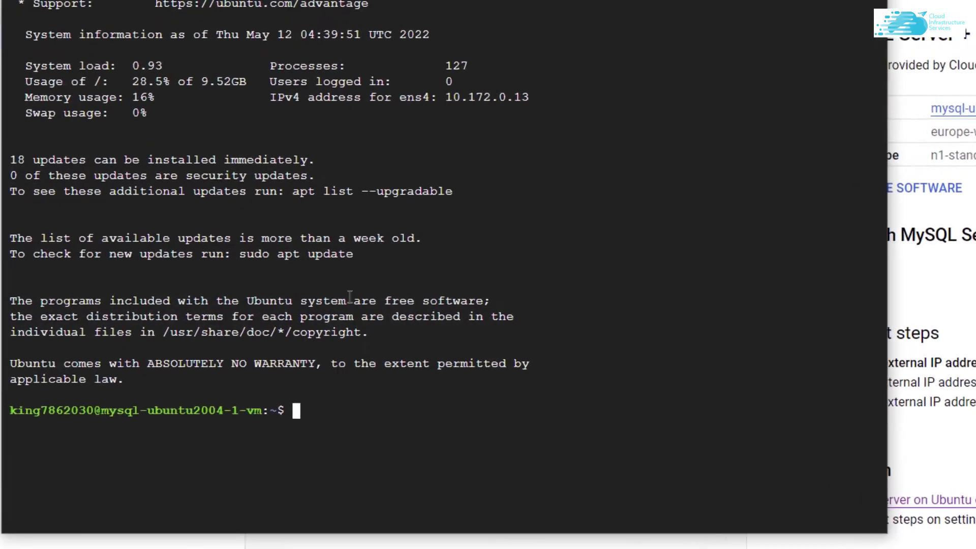
pyautogui.write('sudo ')
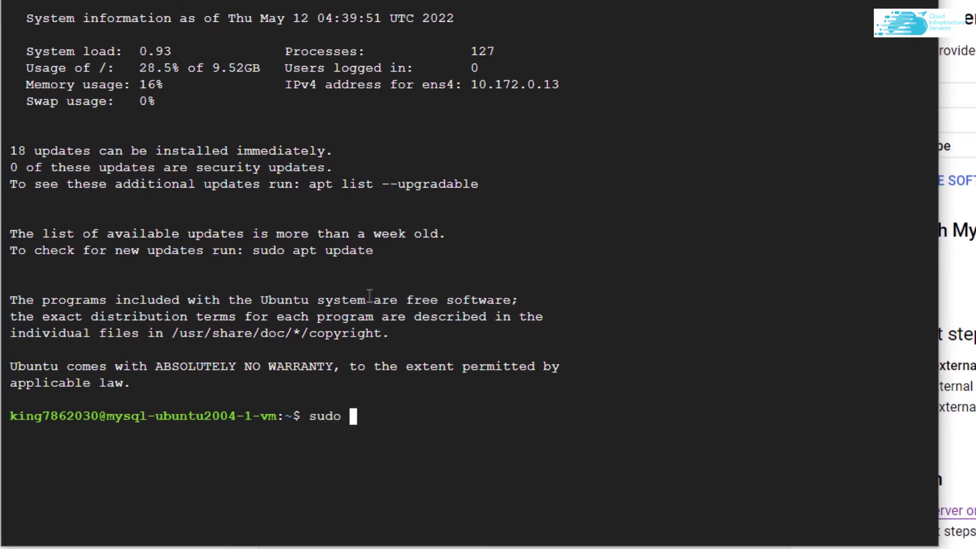
pyautogui.write('mysql_')
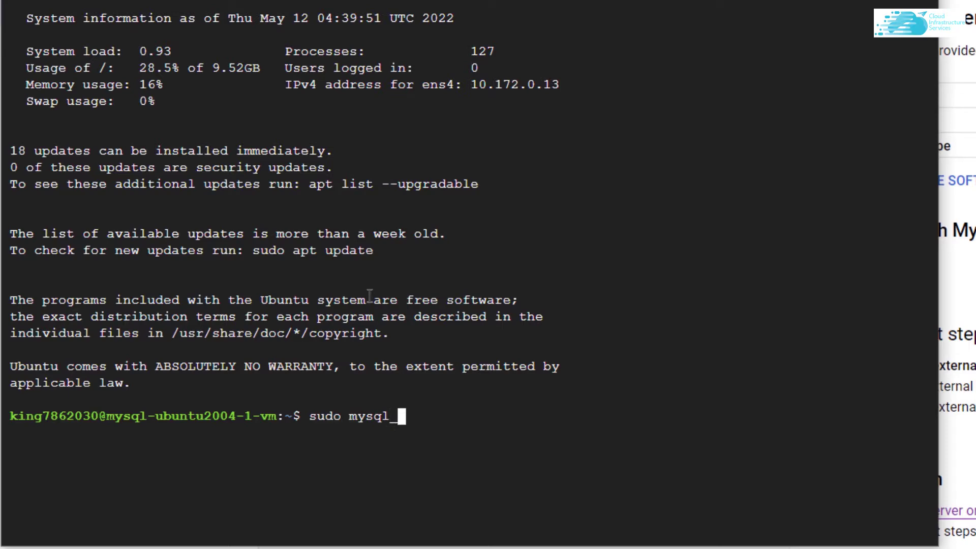
pyautogui.write('secure_i')
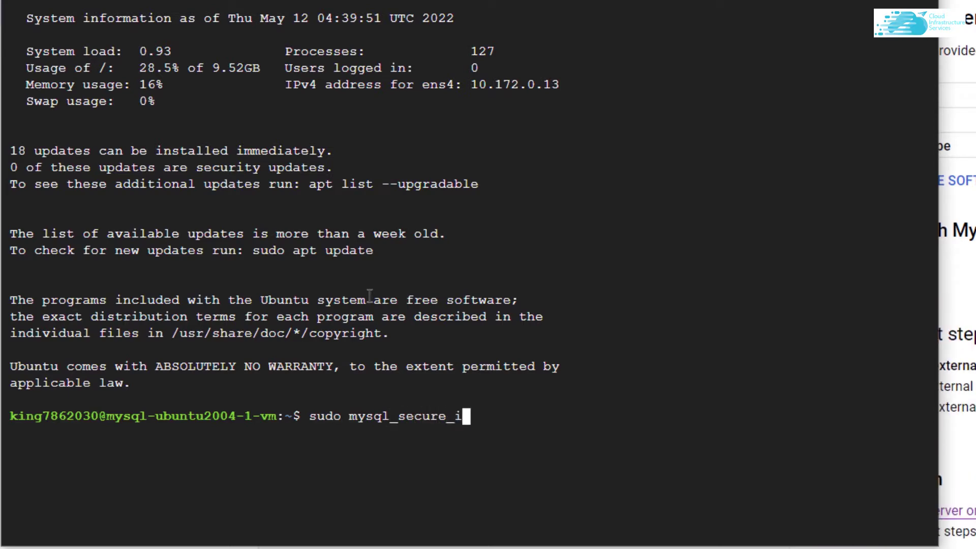
pyautogui.write('nstallation')
pyautogui.press('Return')
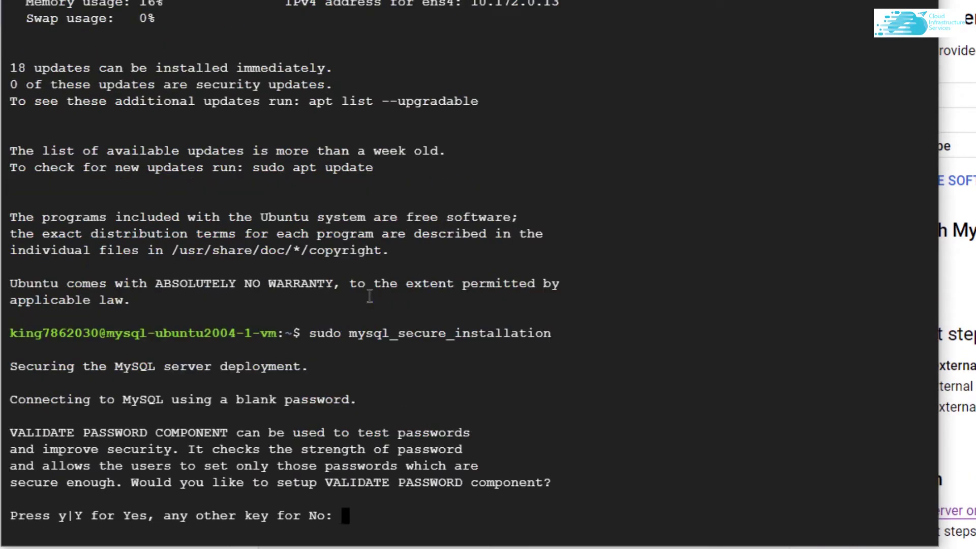
pyautogui.write('y')
pyautogui.press('Return')
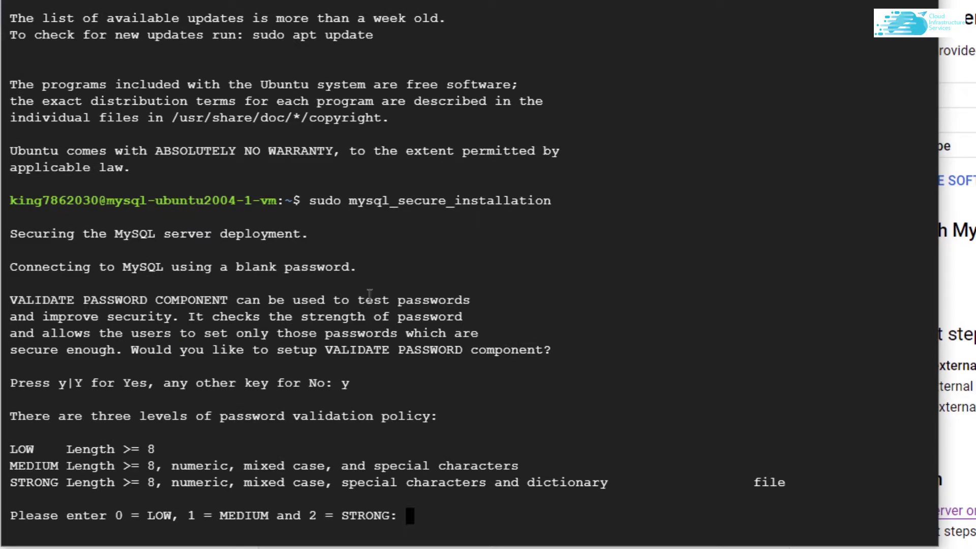
pyautogui.write('0')
pyautogui.press('Return')
pyautogui.press('Return')
pyautogui.press('Return')
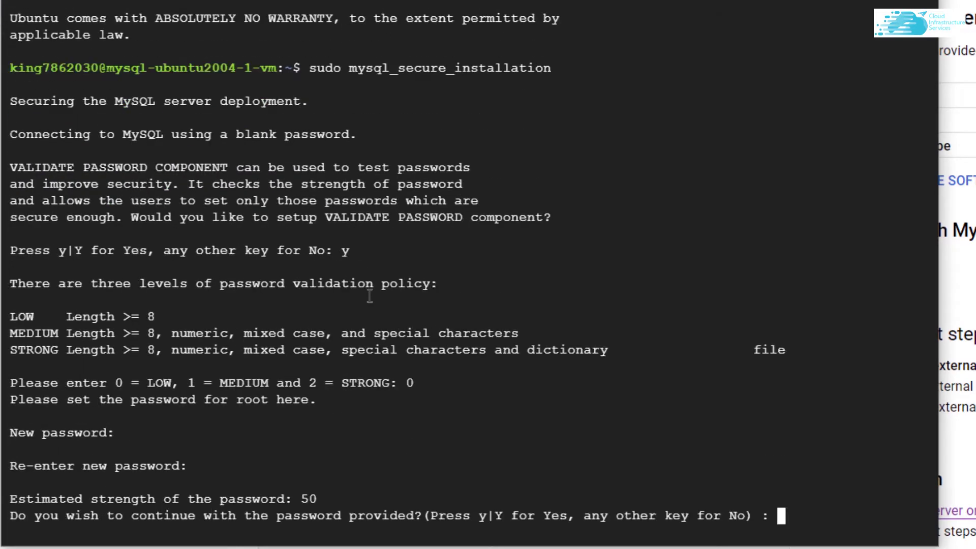
pyautogui.write('y')
# Remove anonymous users and the test database, disallow remote root login, and reload privileges.
pyautogui.press('Return')
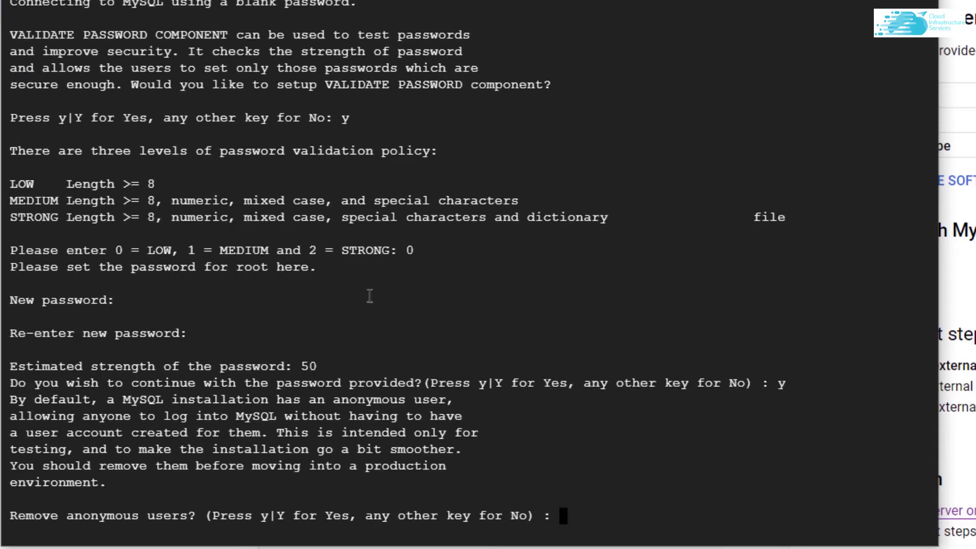
pyautogui.press('y')
pyautogui.press('Return')
pyautogui.write('y')
pyautogui.press('Return')
pyautogui.write('y')
pyautogui.press('Return')
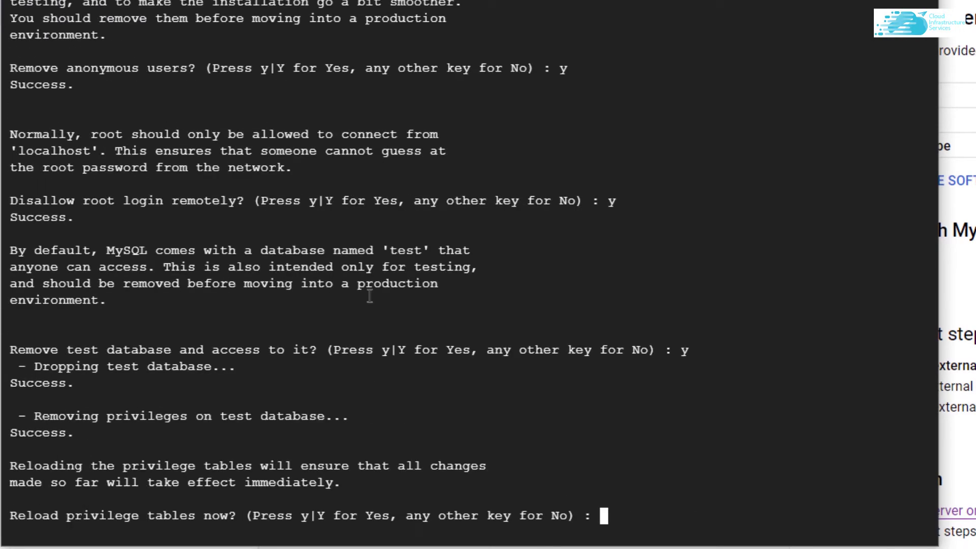
pyautogui.press('y')
pyautogui.press('Return')
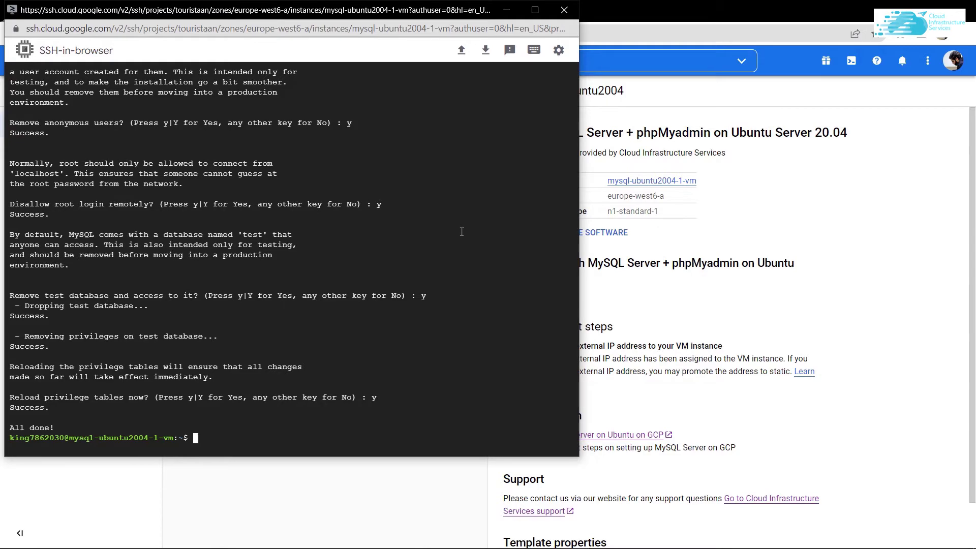
# Copy the tutorial's sudo mysql, ALTER USER and FLUSH PRIVILEGES commands and run them in the terminal.
pyautogui.click(507, 11)
pyautogui.click(84, 10)
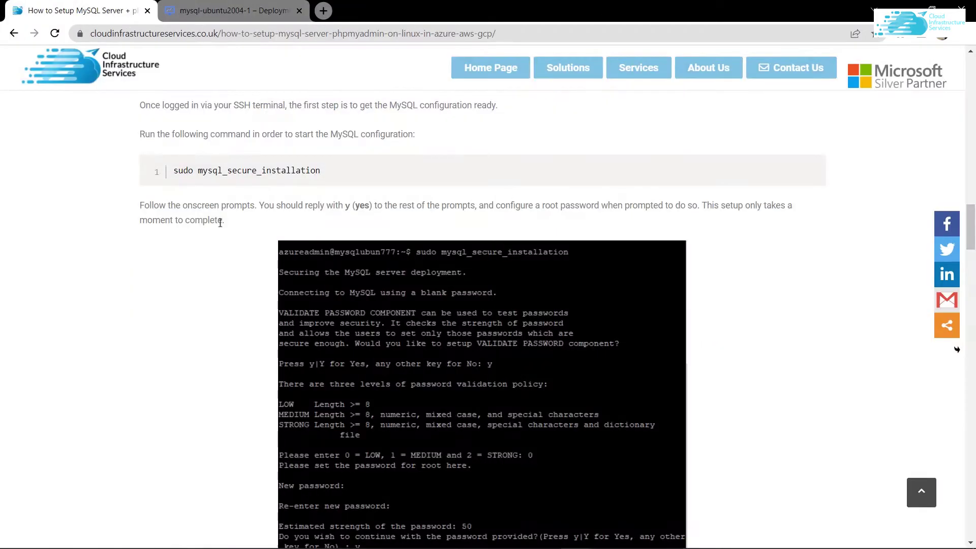
pyautogui.scroll(-5, 220, 226)
pyautogui.scroll(-5, 220, 226)
pyautogui.scroll(2, 220, 226)
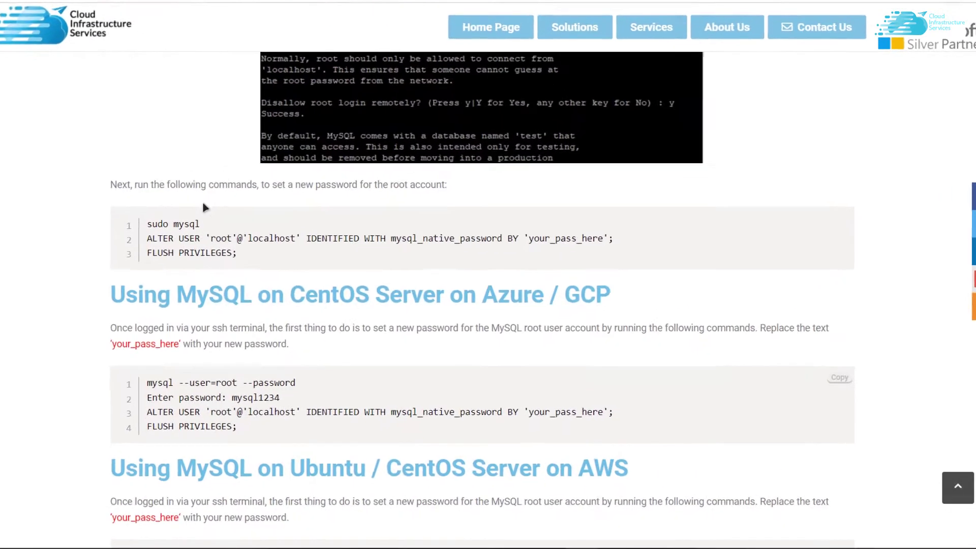
pyautogui.moveTo(173, 176); pyautogui.dragTo(89, 136)
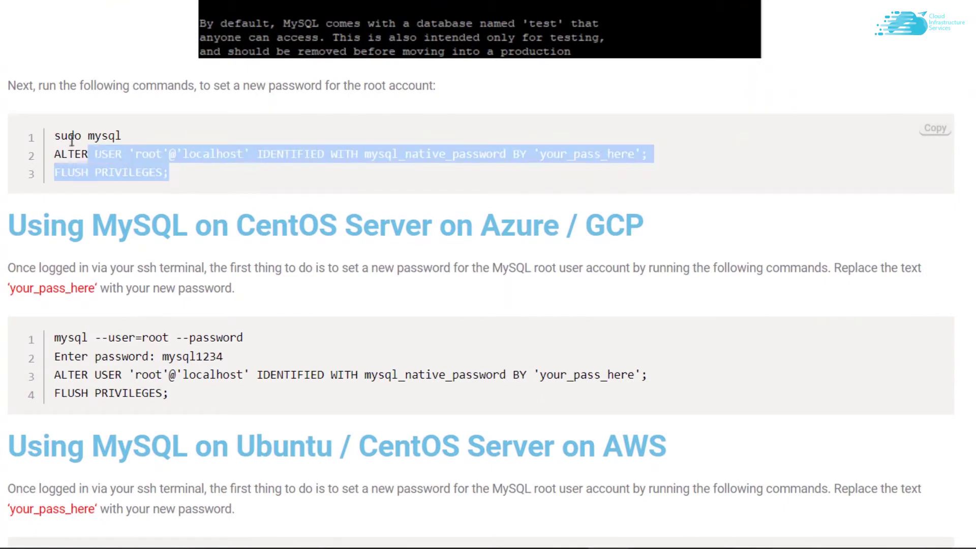
pyautogui.hotkey('ctrl', 'c')
pyautogui.hotkey('alt', 'Tab')
pyautogui.rightClick(426, 475)
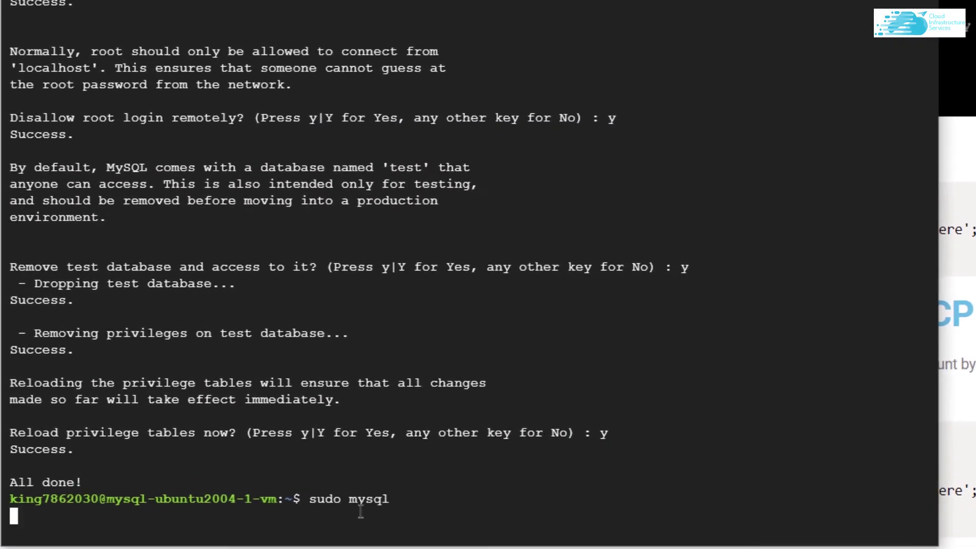
pyautogui.press('Return')
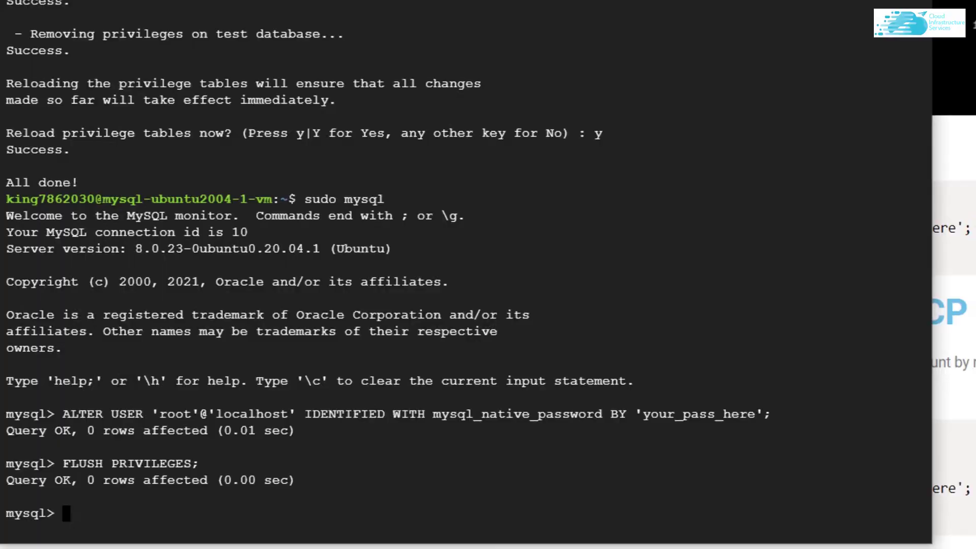
# Highlight the root account and the your_pass_here placeholder in the tutorial and terminal.
pyautogui.hotkey('alt', 'Tab')
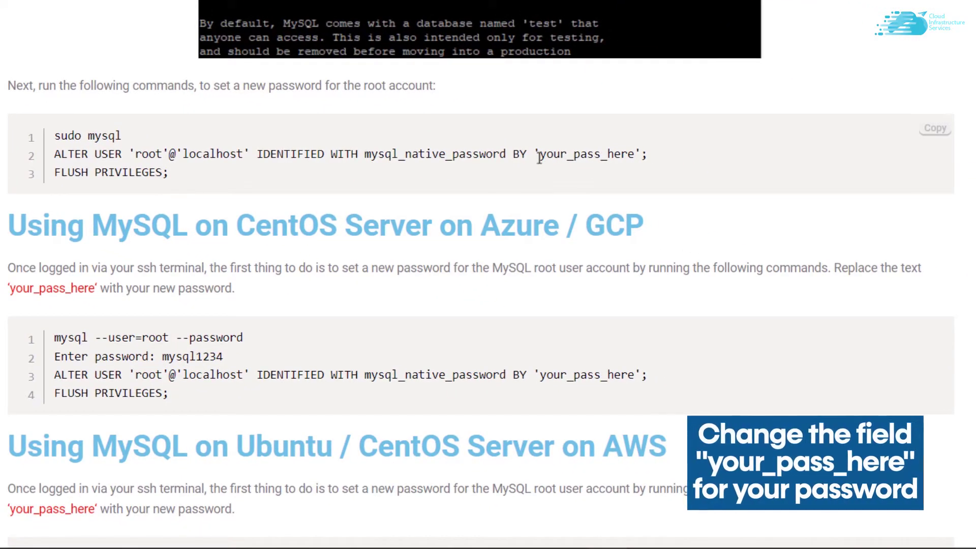
pyautogui.moveTo(541, 154); pyautogui.dragTo(622, 155)
pyautogui.click(638, 158)
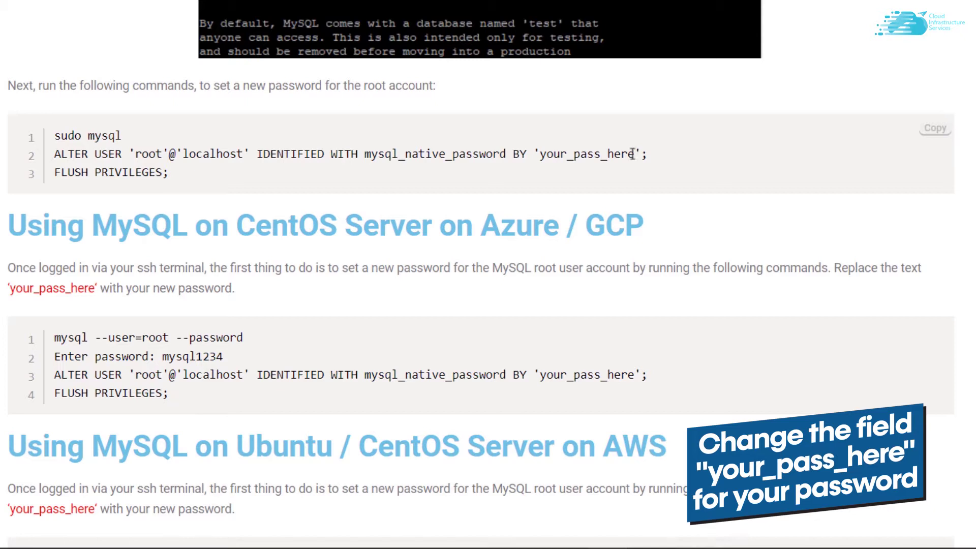
pyautogui.moveTo(633, 154); pyautogui.dragTo(539, 154)
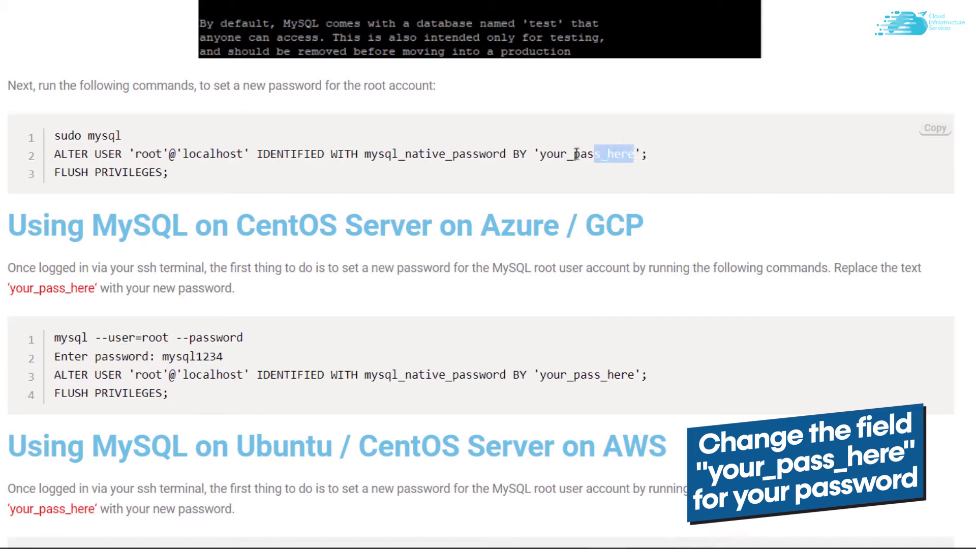
pyautogui.click(638, 154)
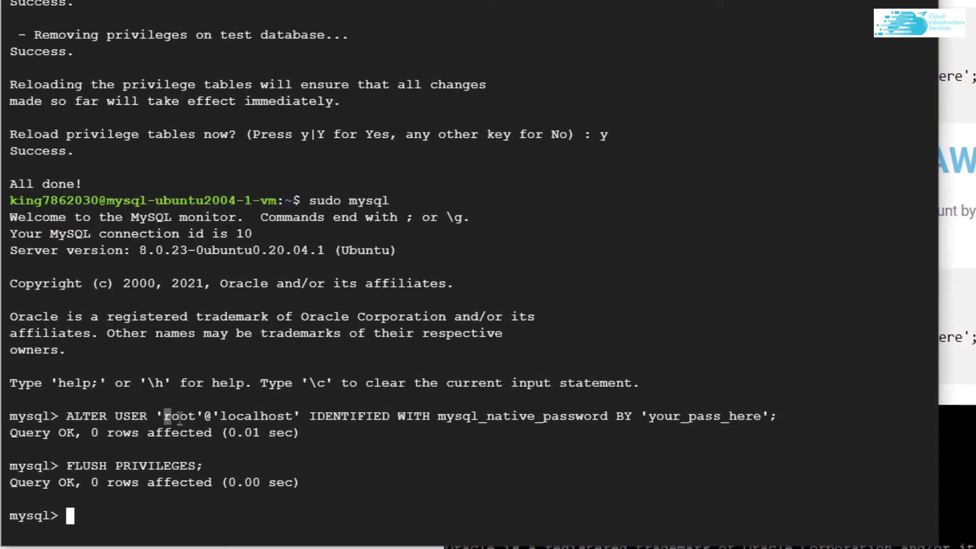
pyautogui.moveTo(180, 420); pyautogui.dragTo(196, 417)
pyautogui.moveTo(648, 417); pyautogui.dragTo(755, 416)
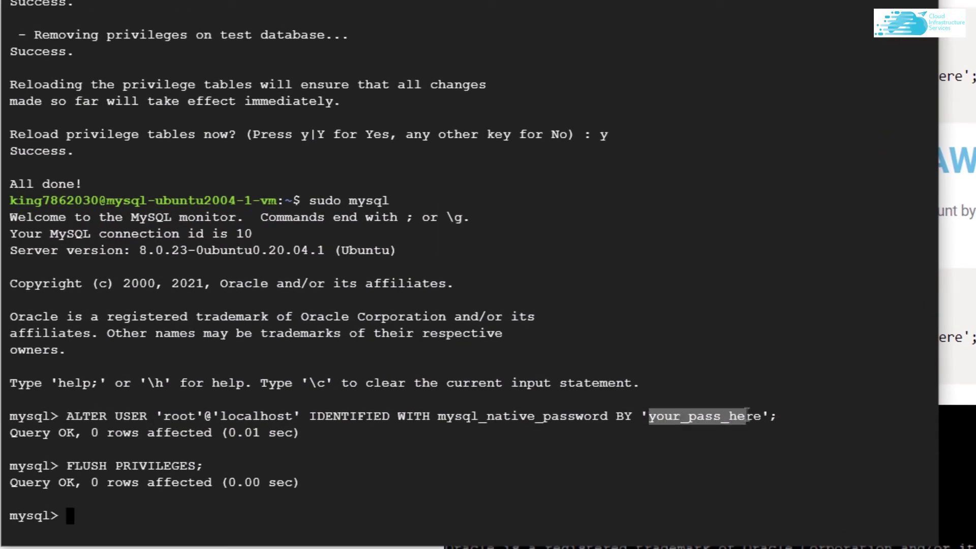
pyautogui.click(779, 413)
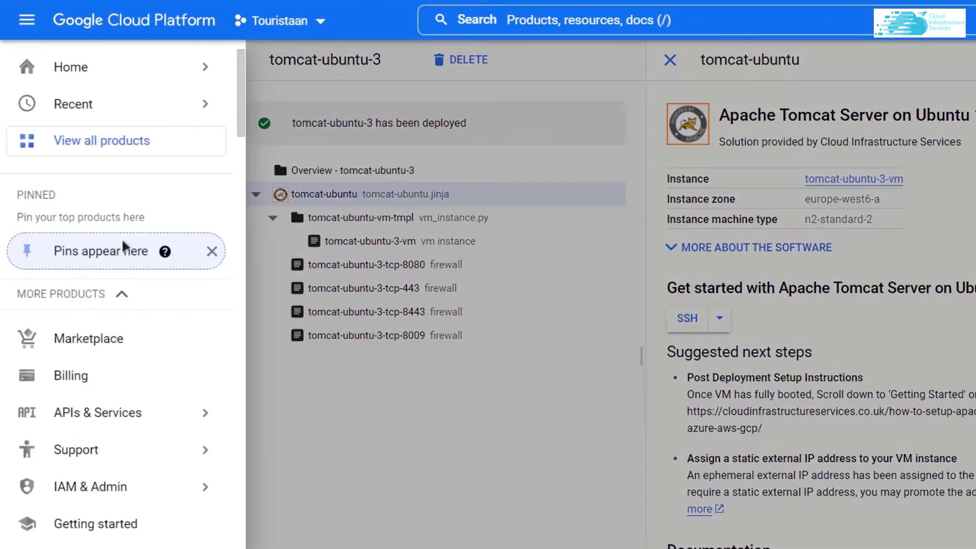
pyautogui.scroll(-3, 186, 381)
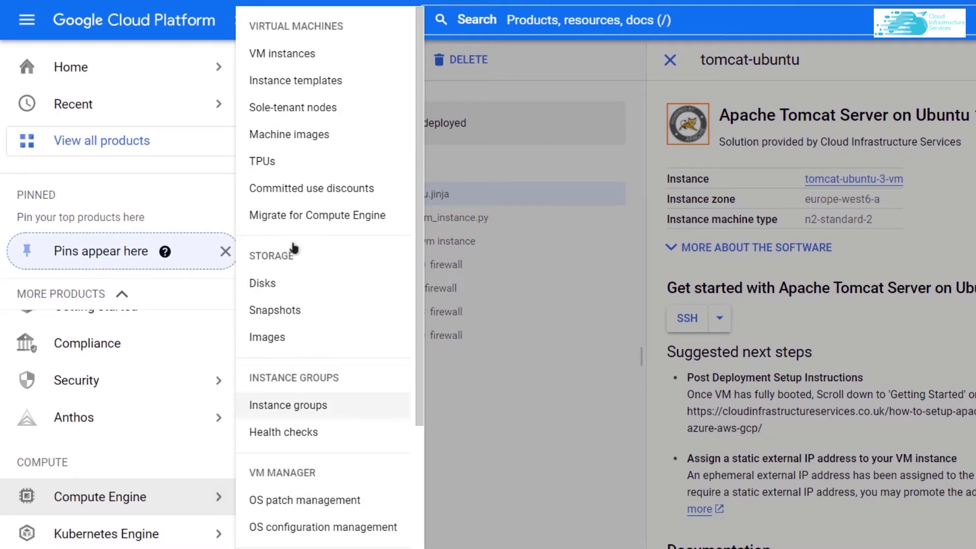
# Copy external IP 34.65.254.37 of mysql-ubuntu2004-1-vm from the VM instances list.
pyautogui.click(303, 55)
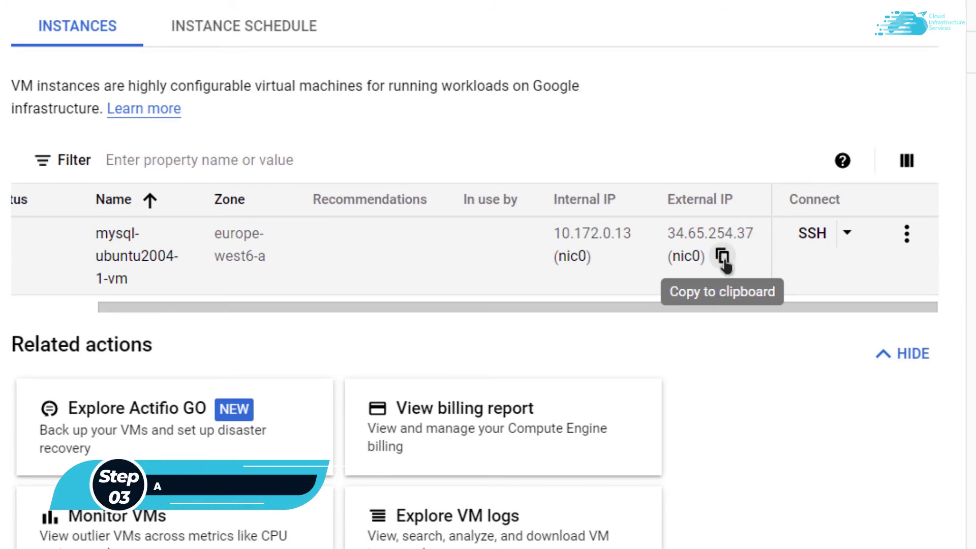
pyautogui.click(723, 258)
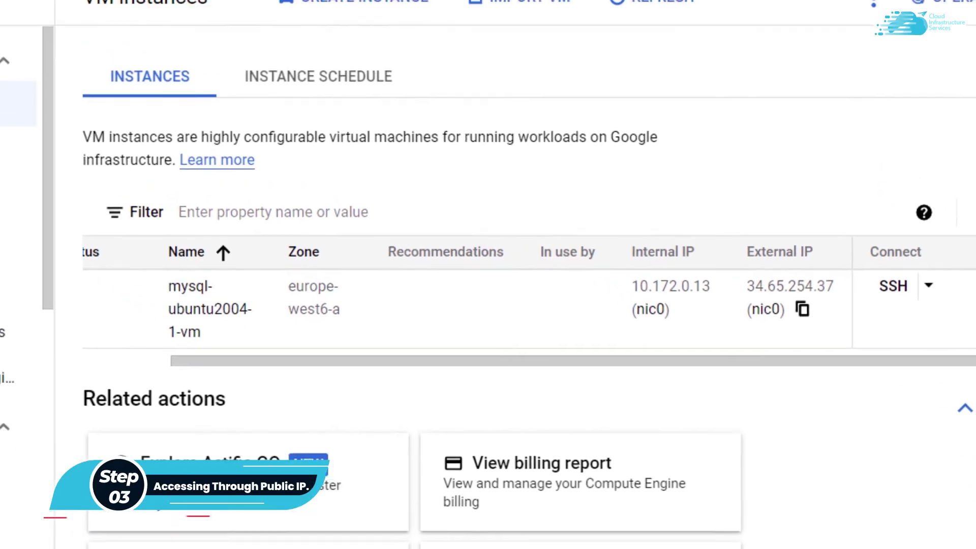
# Load 34.65.254.37/phpmyadmin in a new browser tab.
pyautogui.click(609, 16)
pyautogui.hotkey('ctrl', 'v')
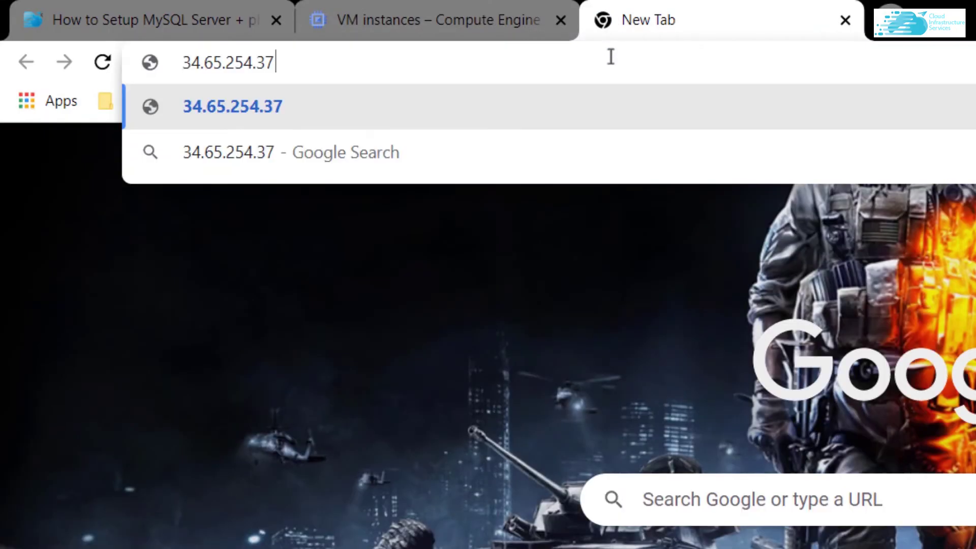
pyautogui.write('/')
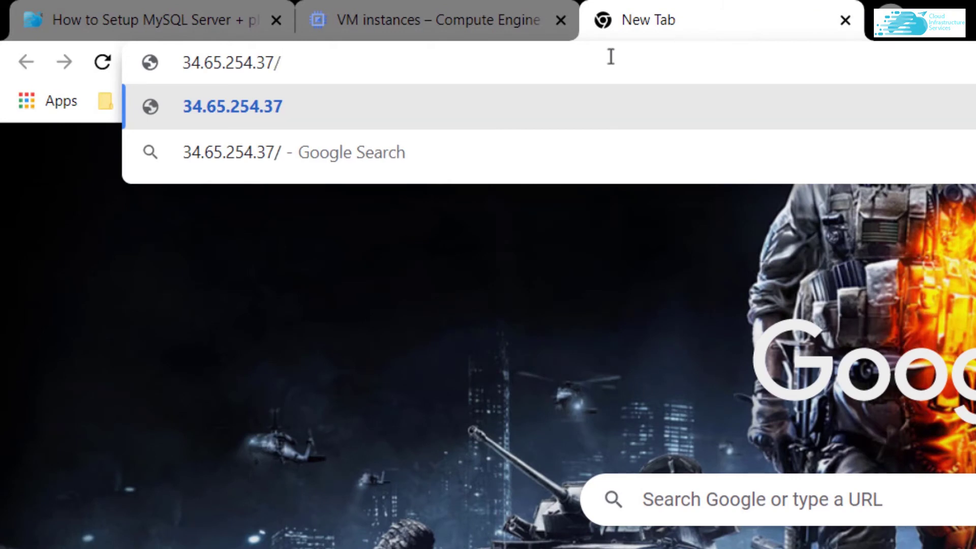
pyautogui.write('phpmyadmin')
pyautogui.press('Return')
pyautogui.write('root')
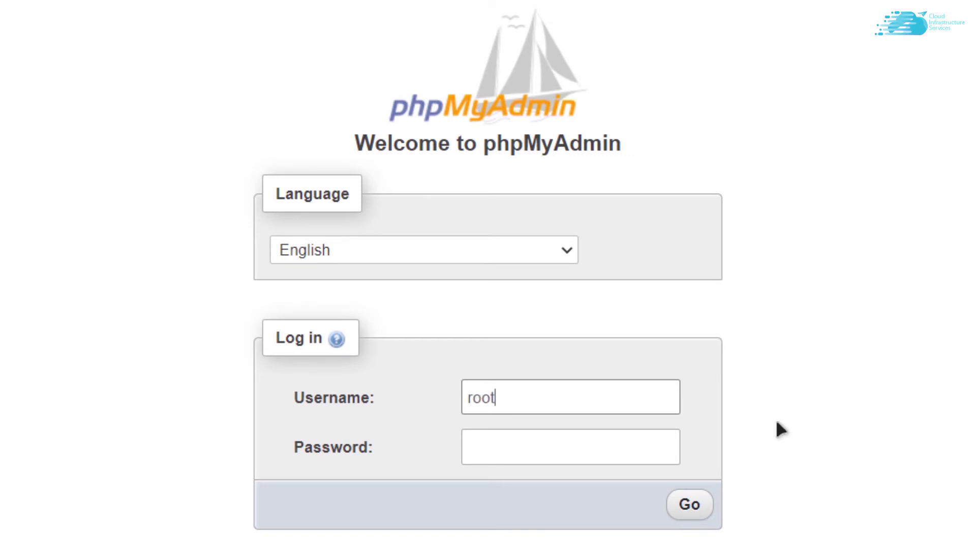
# Log in to phpMyAdmin as root with the pasted root password.
pyautogui.press('Tab')
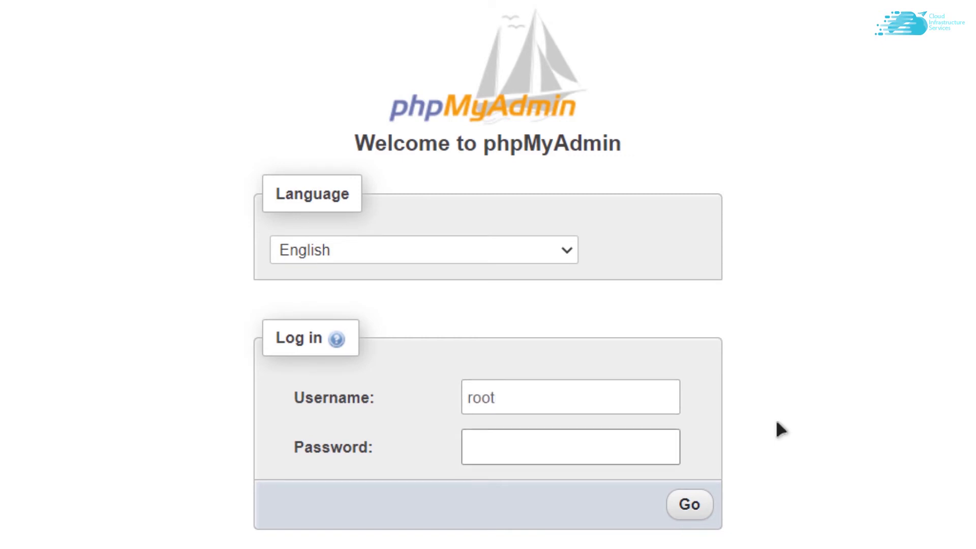
pyautogui.hotkey('ctrl', 'v')
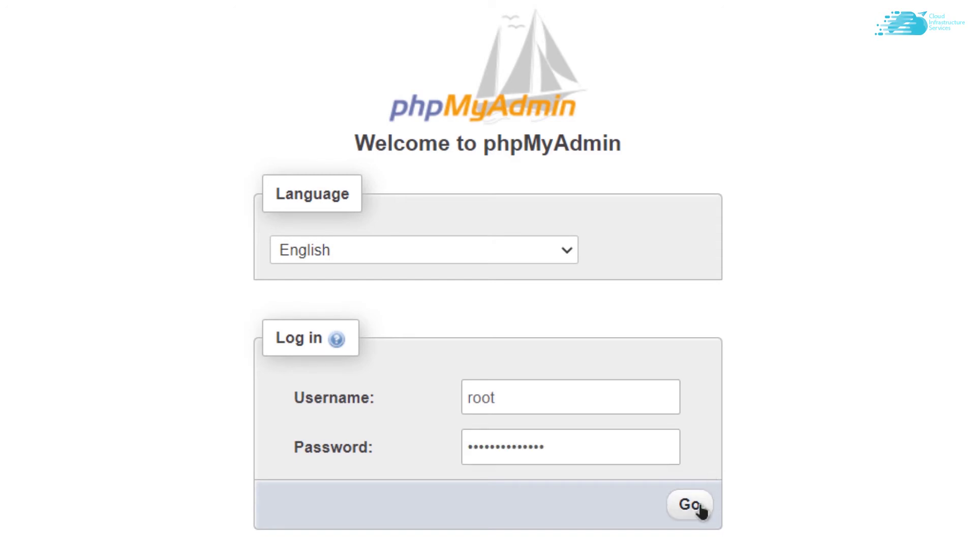
pyautogui.click(690, 505)
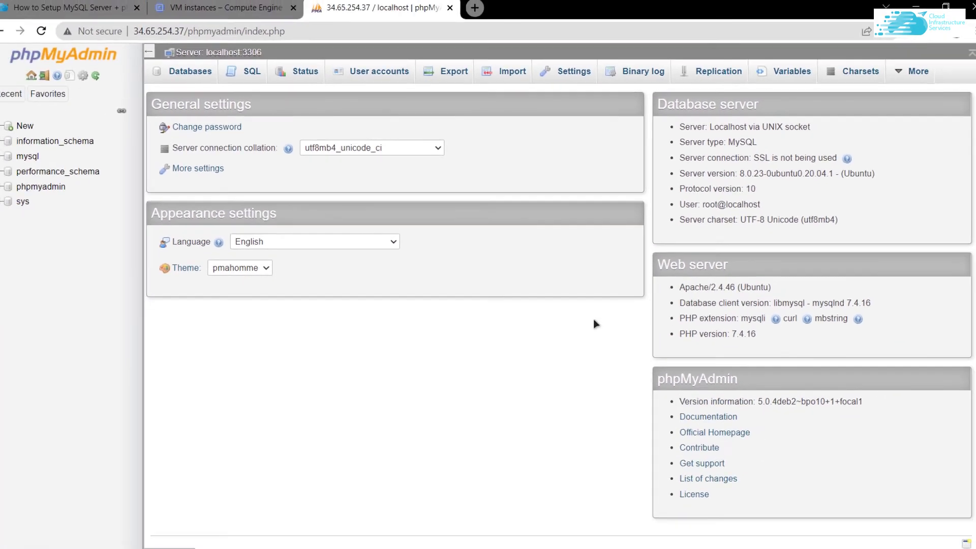